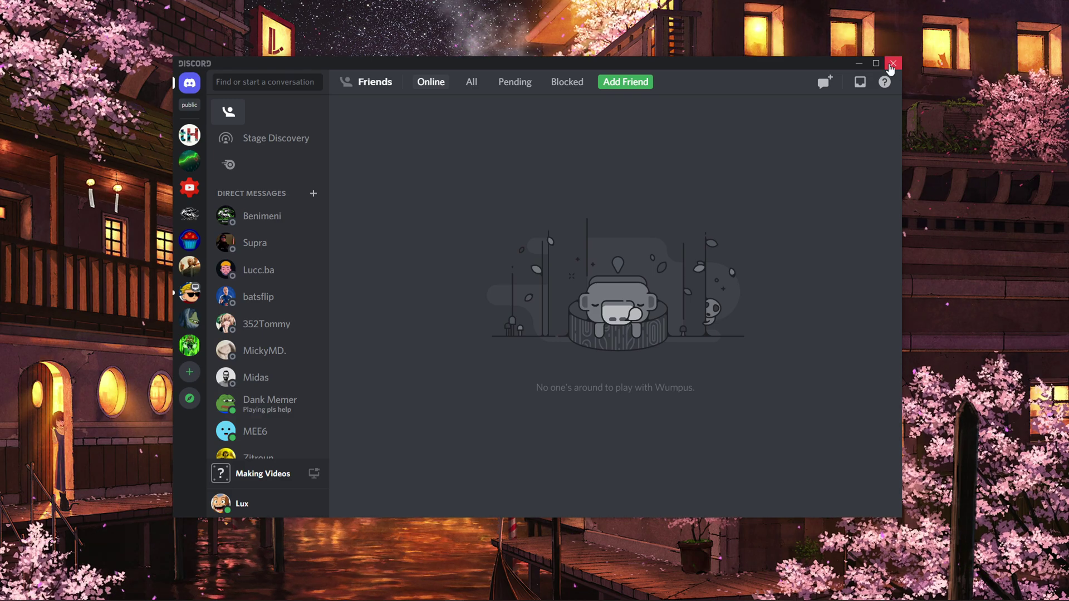
- Close the Discord window and end the remaining Discord (32 bit) process in Task Manager
left_click(891, 63)
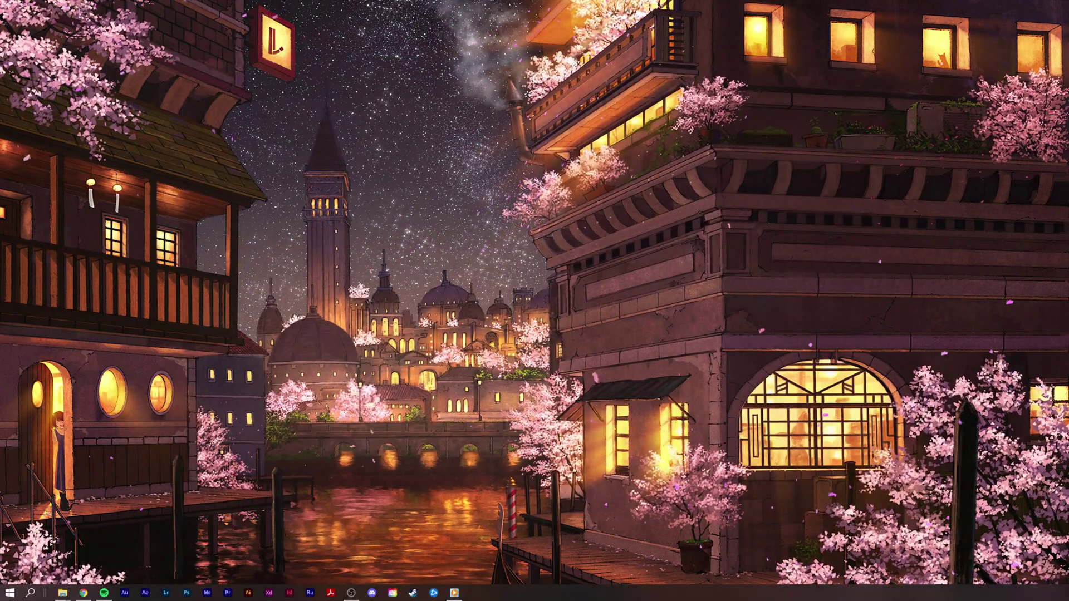
right_click(773, 598)
left_click(795, 544)
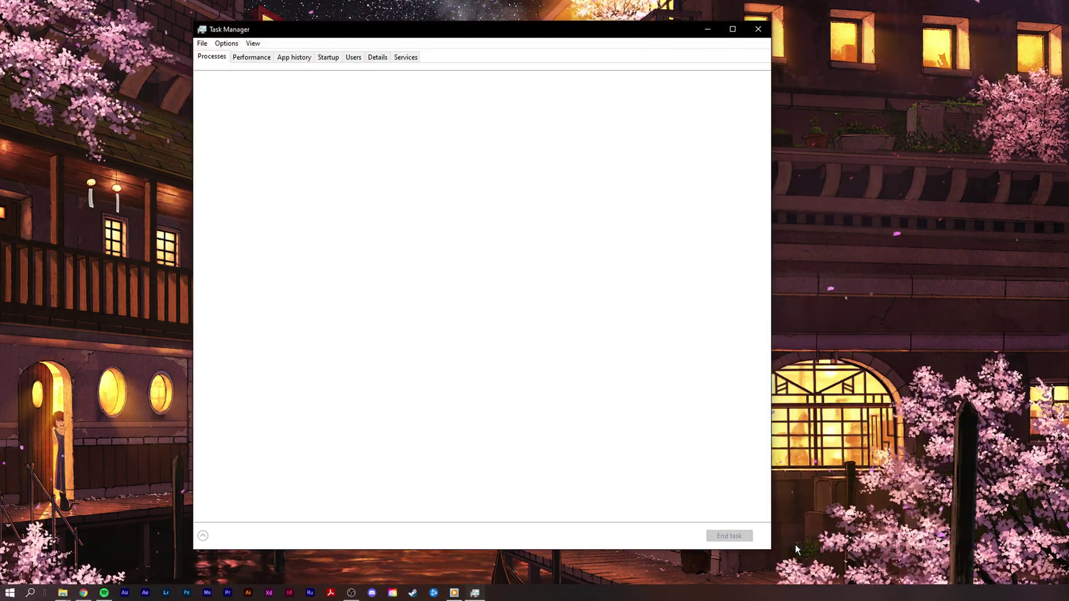
left_click(282, 151)
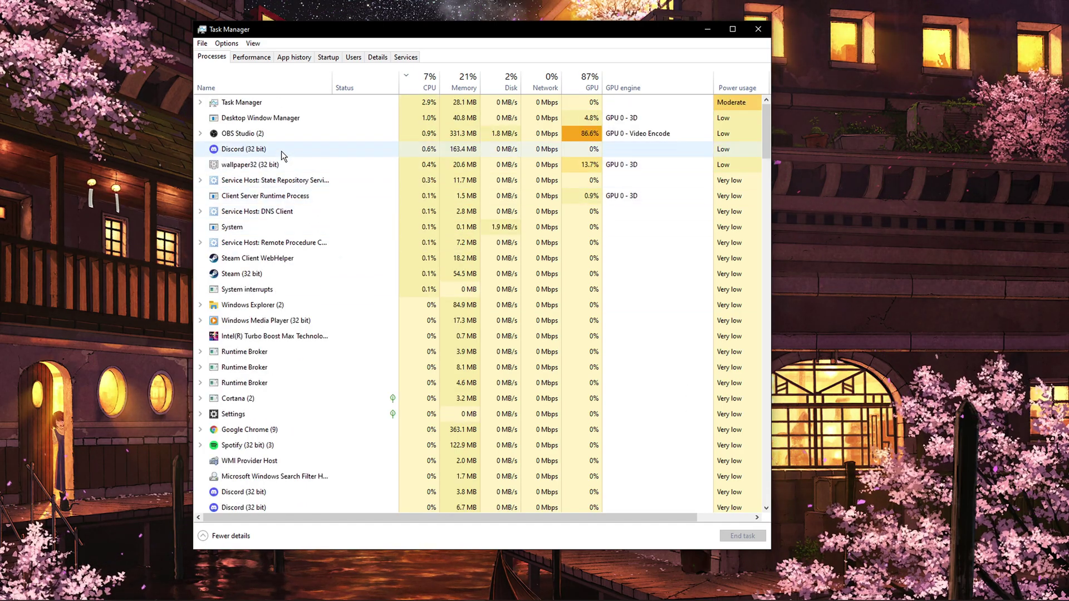
right_click(281, 151)
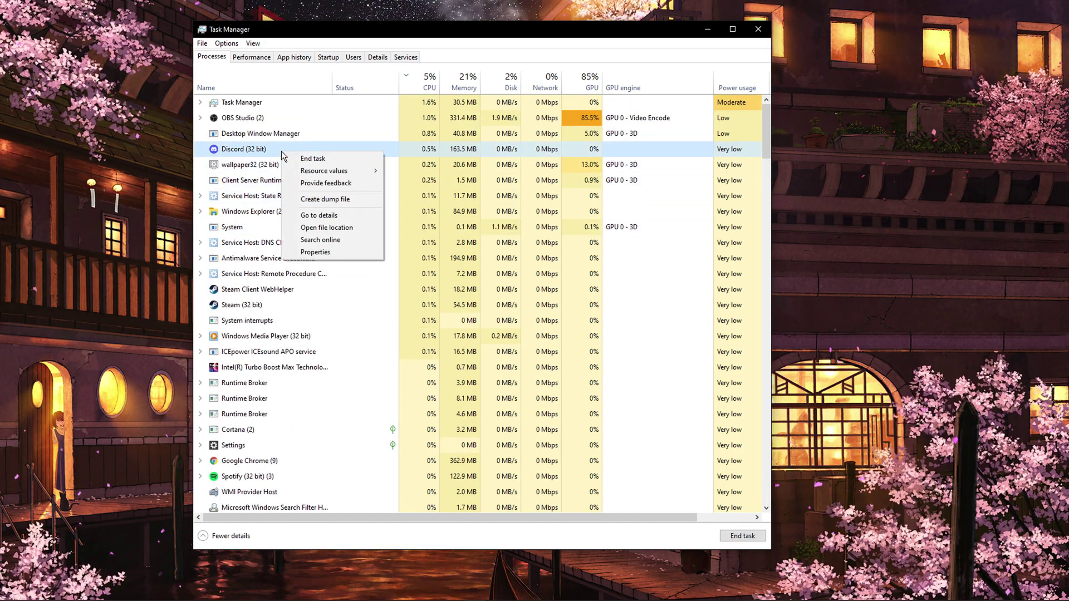
left_click(343, 155)
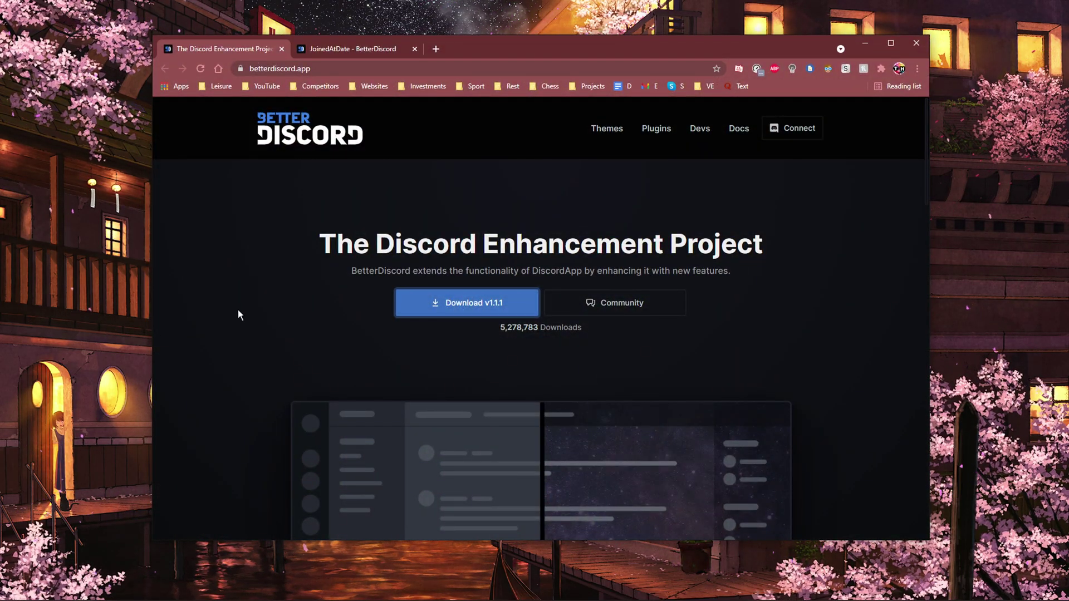
- Download the BetterDiscord v1.1.1 installer from betterdiscord.app and dismiss the browser's download bar
left_click(420, 306)
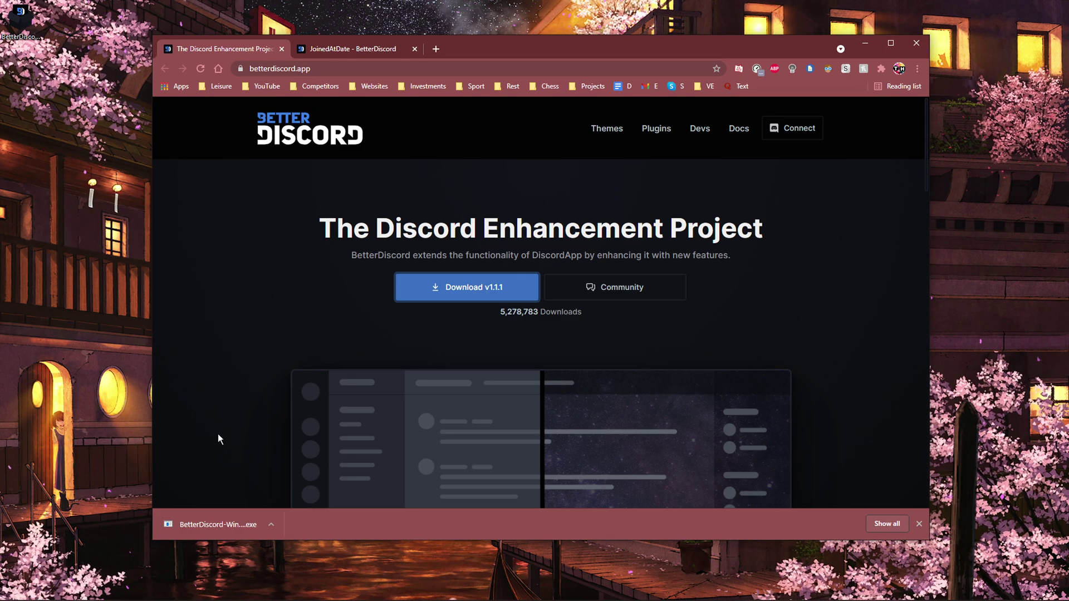
left_click(270, 523)
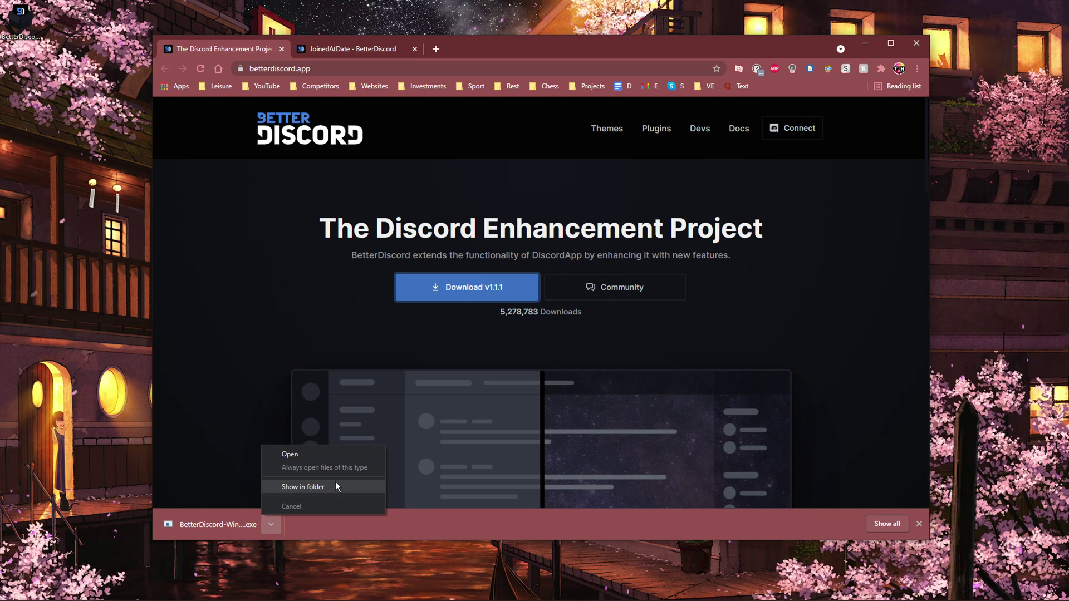
left_click(919, 524)
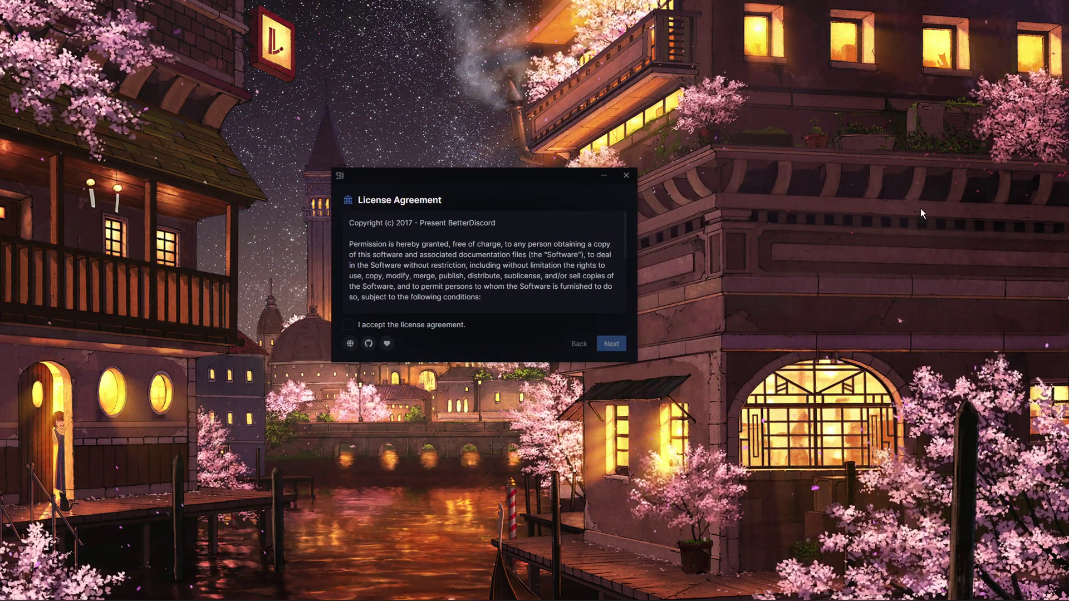
- Accept the BetterDiscord license agreement and proceed with the Install BetterDiscord action
left_click(349, 325)
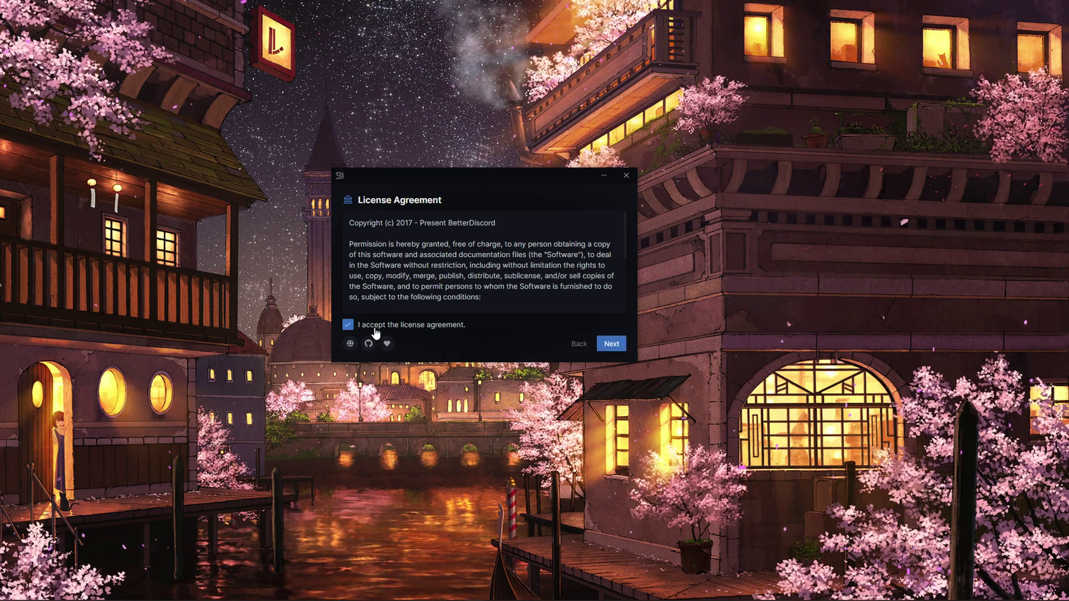
left_click(612, 344)
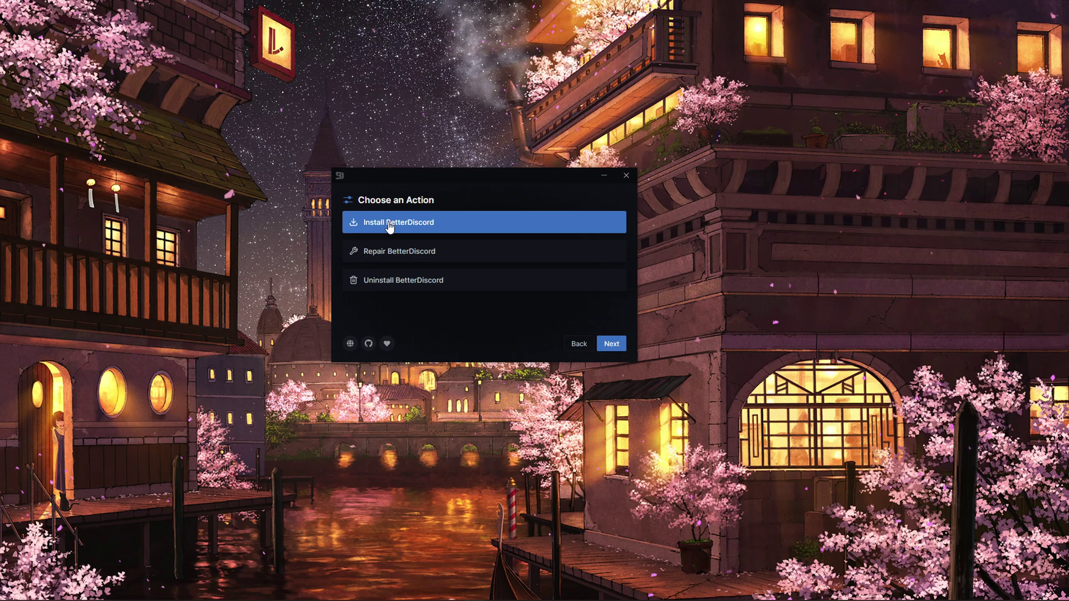
left_click(609, 343)
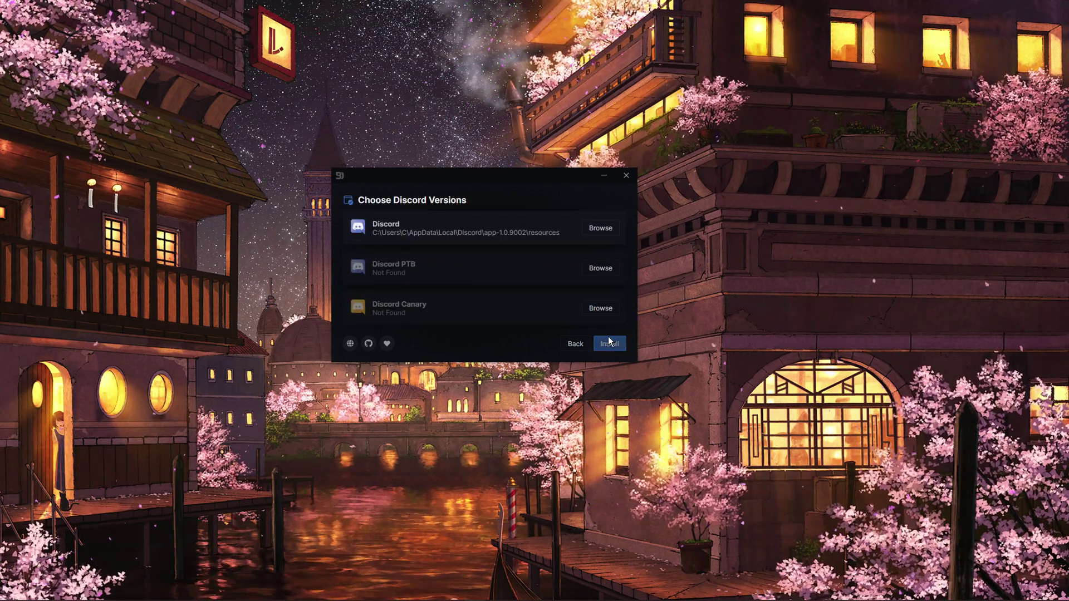
- Select the regular Discord version, confirm its AppData\Local\Discord folder as the location, and install BetterDiscord into it
left_click(550, 236)
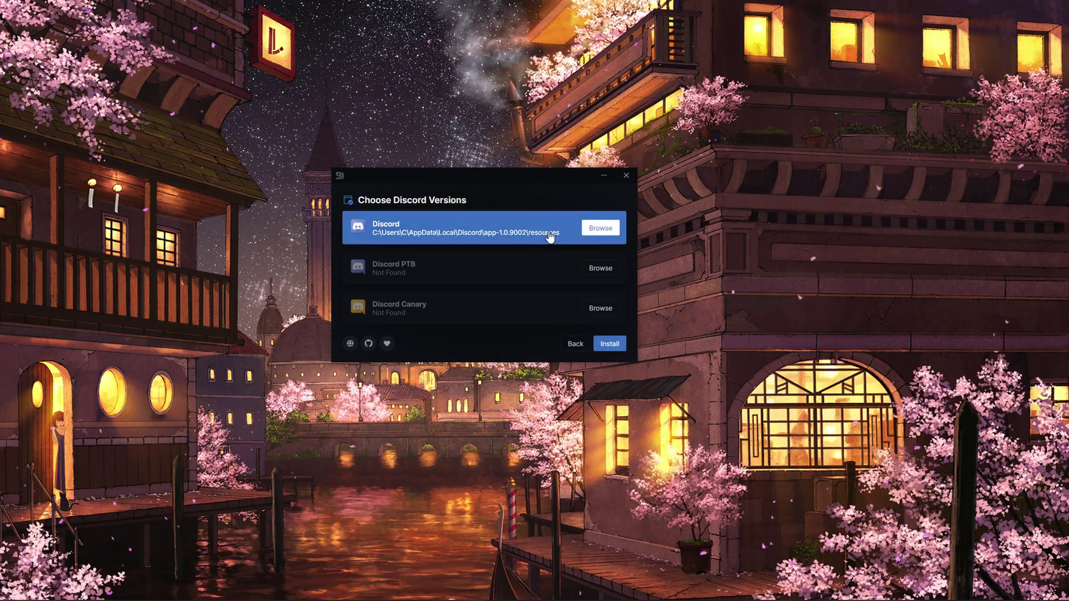
left_click(595, 228)
left_click_drag(616, 186, 441, 159)
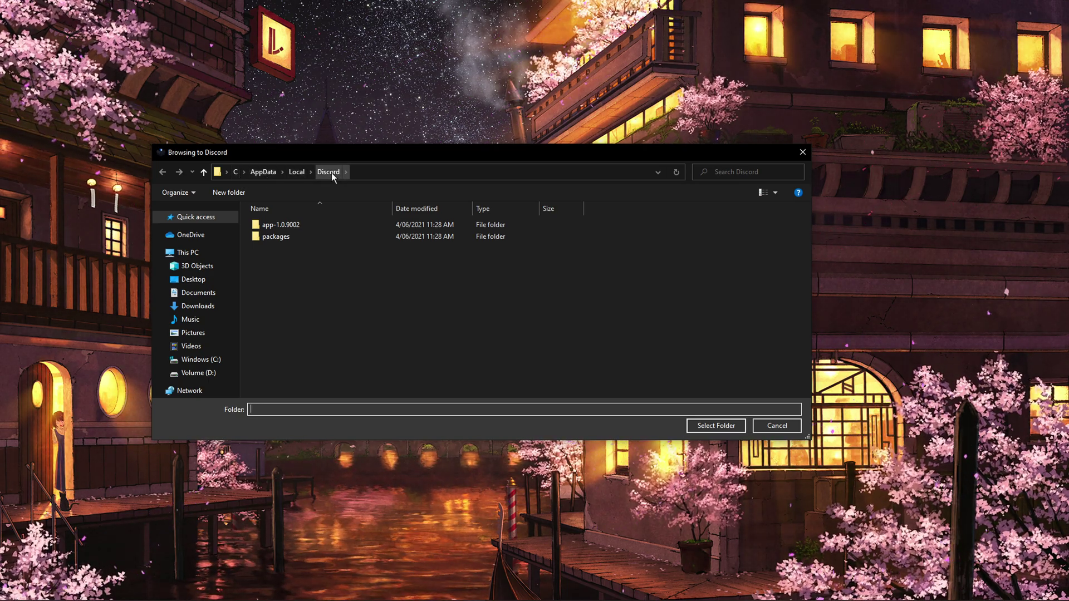
left_click(706, 429)
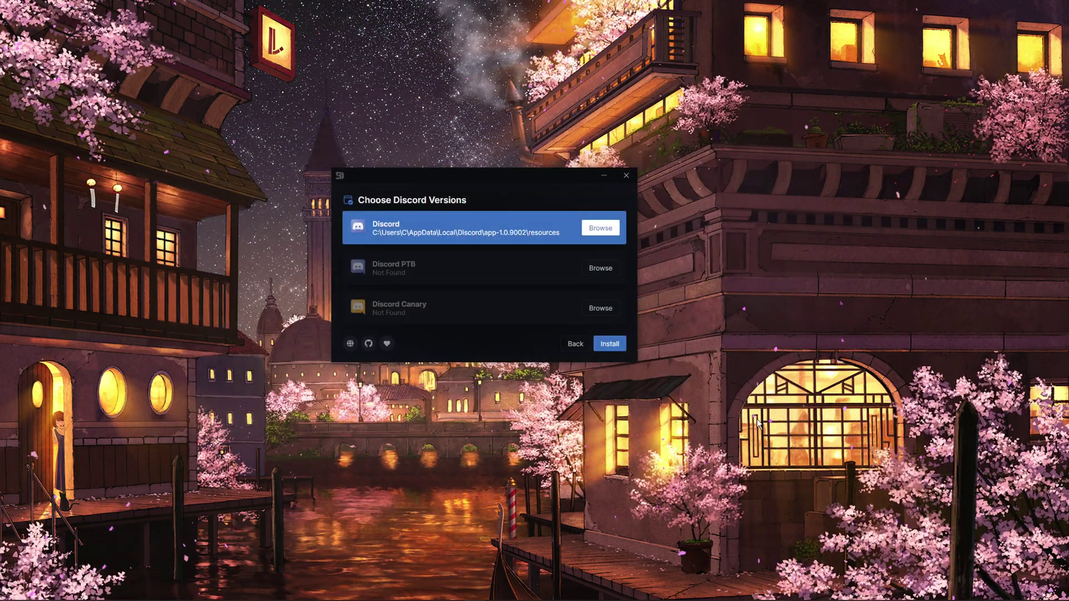
left_click(623, 344)
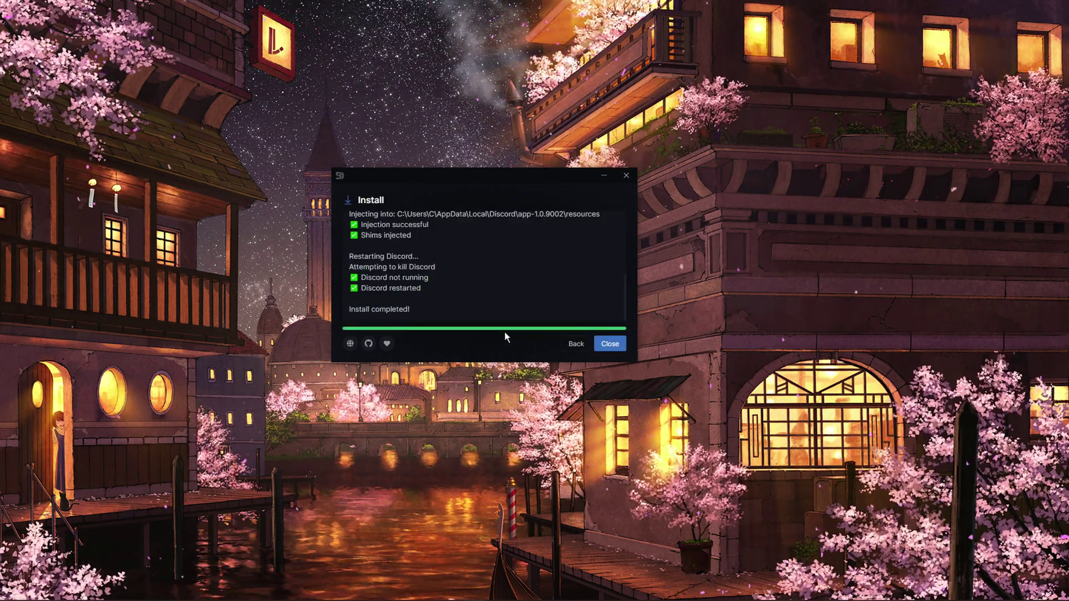
- Close the installer, open Discord, and dismiss the missing-library prompt and the Streamer Mode notice
left_click(610, 344)
key("super")
type("di")
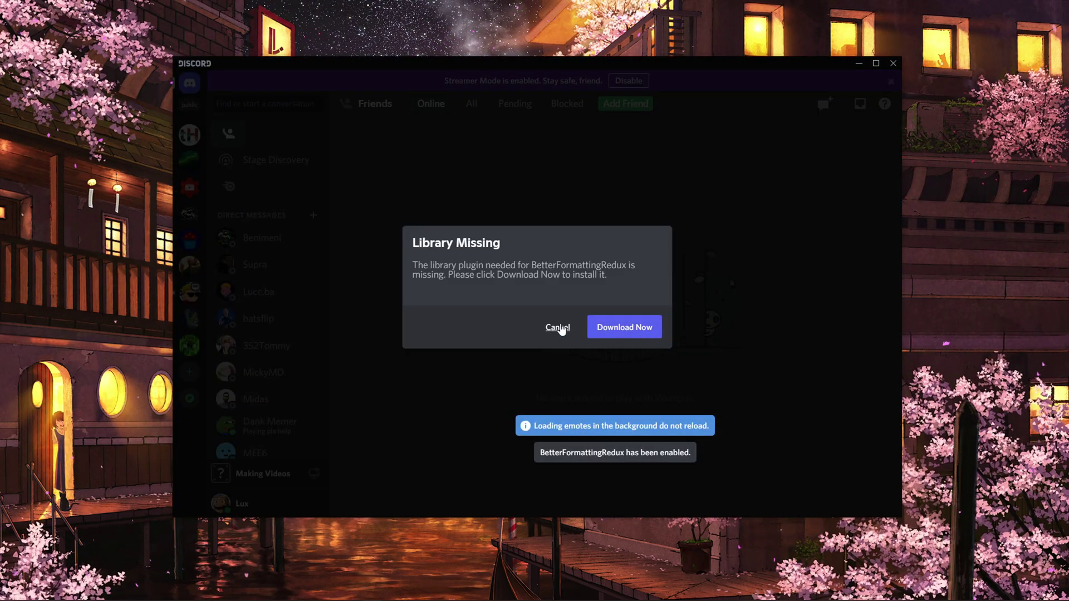
left_click(558, 328)
left_click(890, 82)
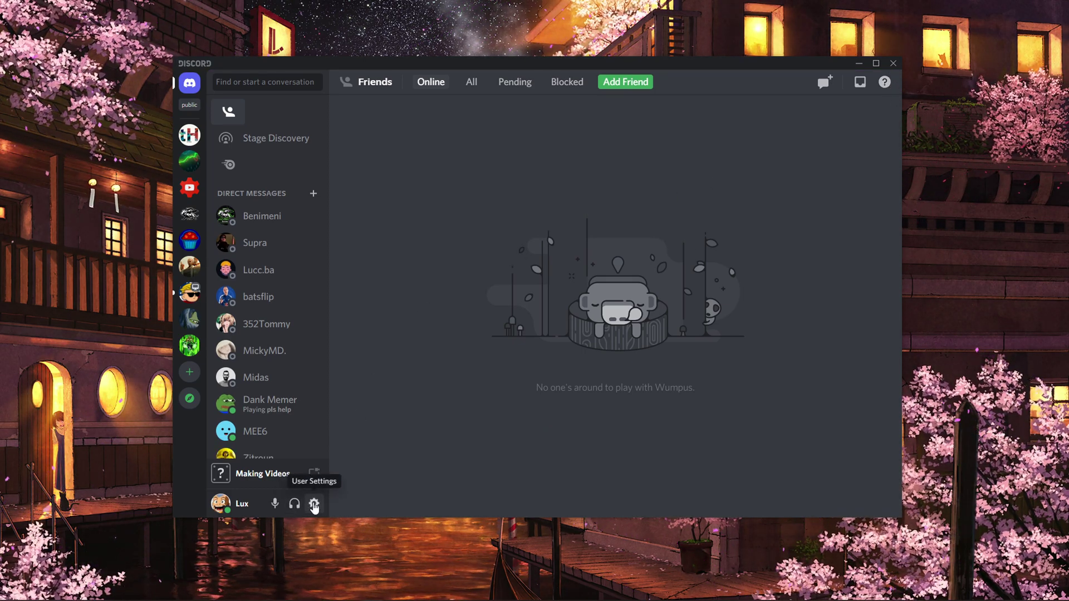
- Open the plugins folder from Discord's BetterDiscord plugin settings and arrange the folder window in front of Discord
left_click(314, 503)
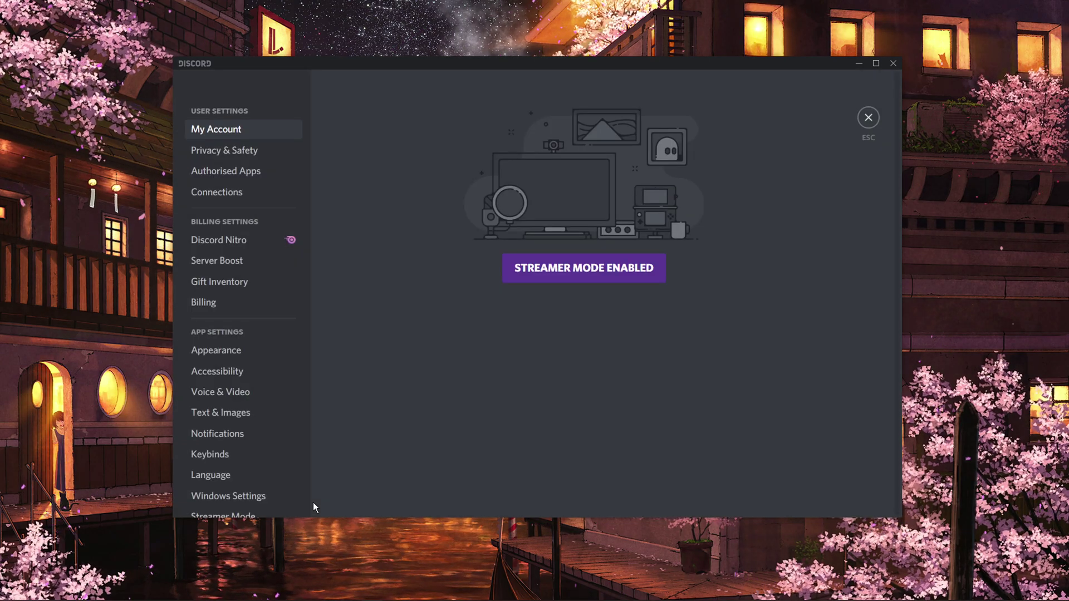
left_click_drag(306, 277, 300, 470)
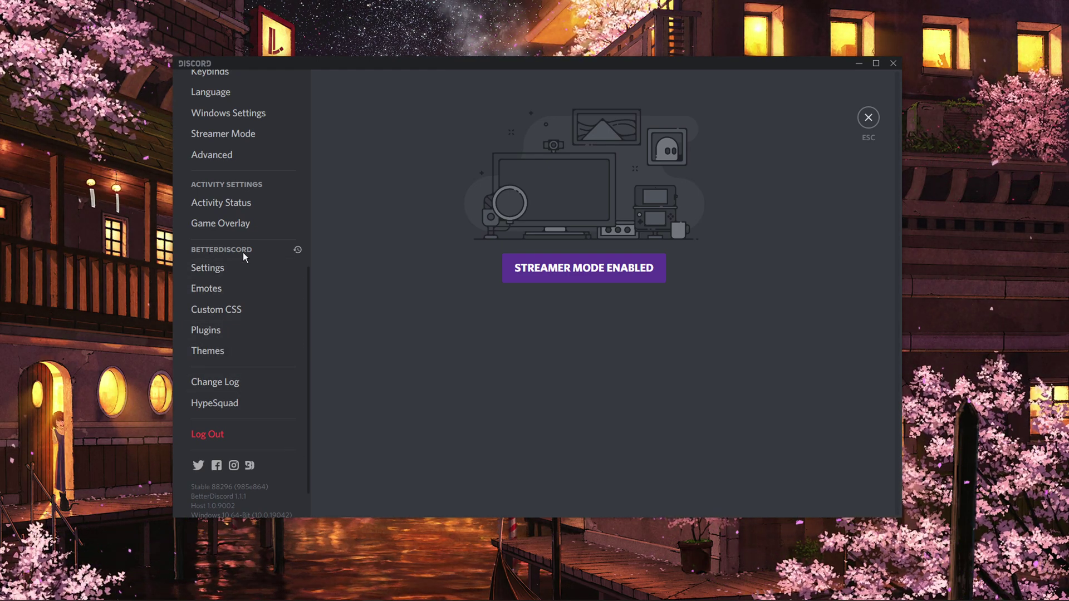
left_click(222, 332)
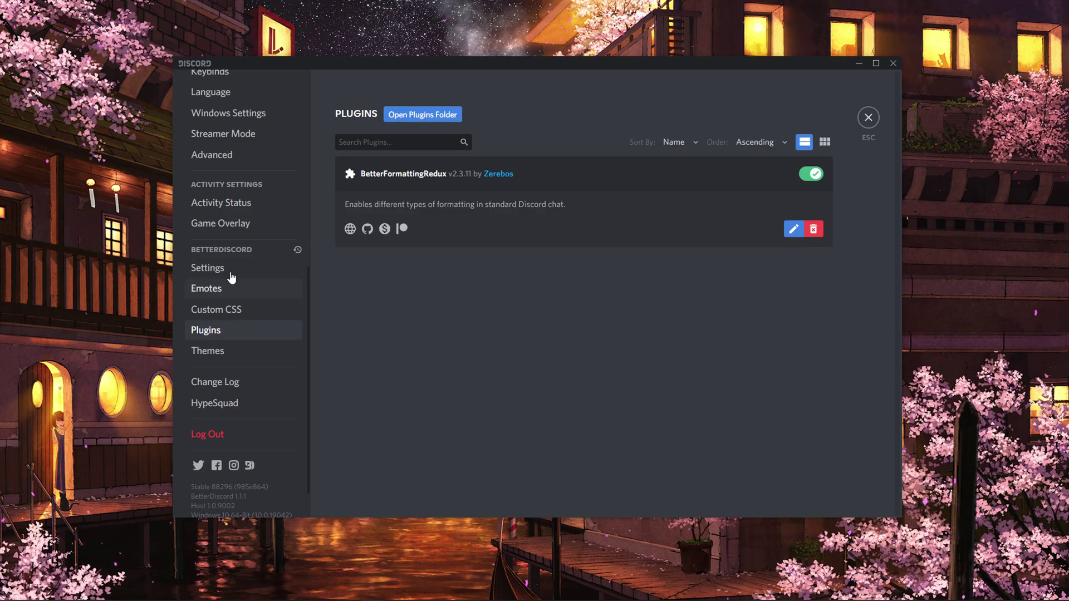
left_click(413, 123)
left_click_drag(380, 67, 457, 67)
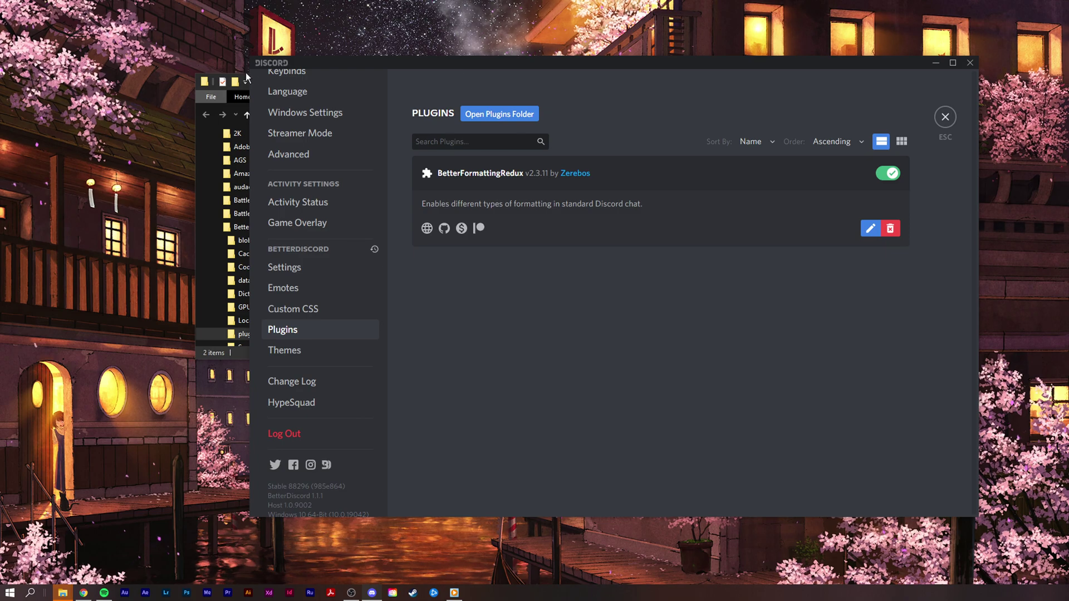
left_click(245, 78)
left_click_drag(311, 82, 342, 59)
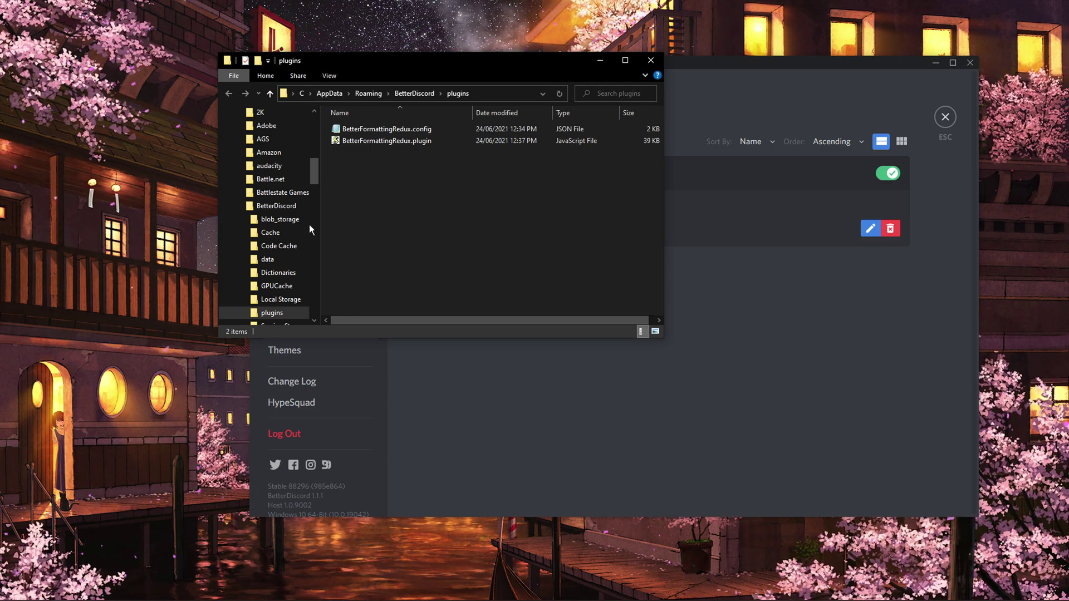
- Switch to Chrome and download the JoinedAtDate plugin from its BetterDiscord page
left_click(87, 593)
left_click(346, 53)
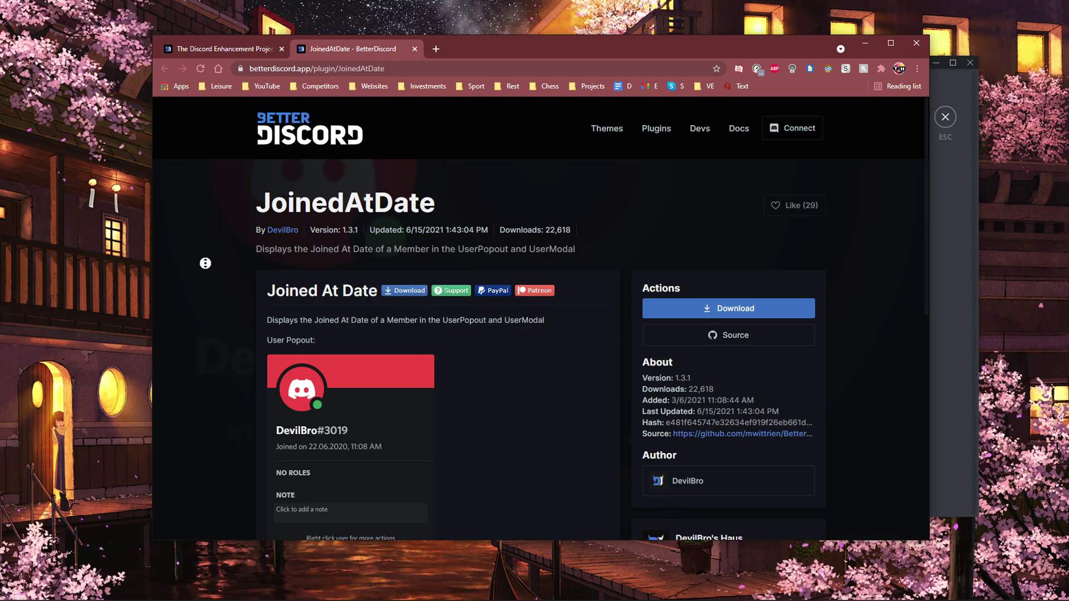
scroll(206, 261, "down", 1)
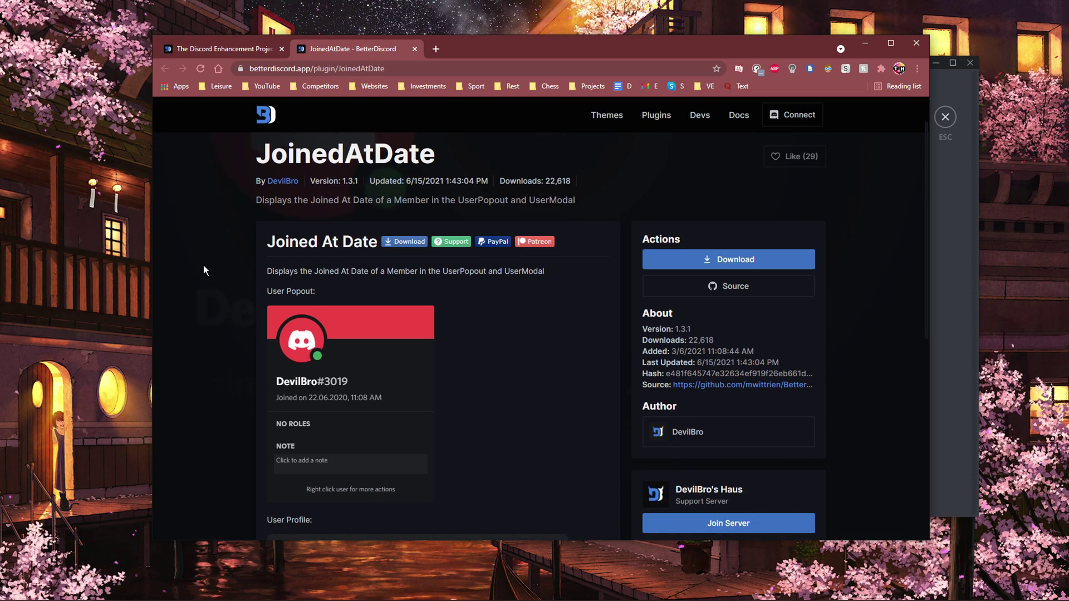
left_click(674, 265)
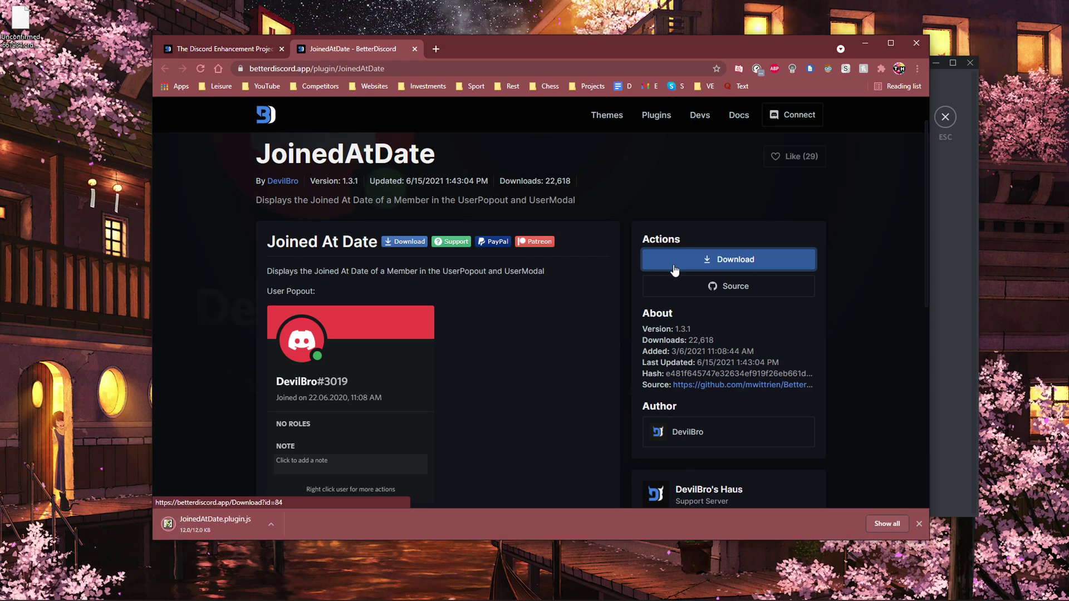
left_click(919, 524)
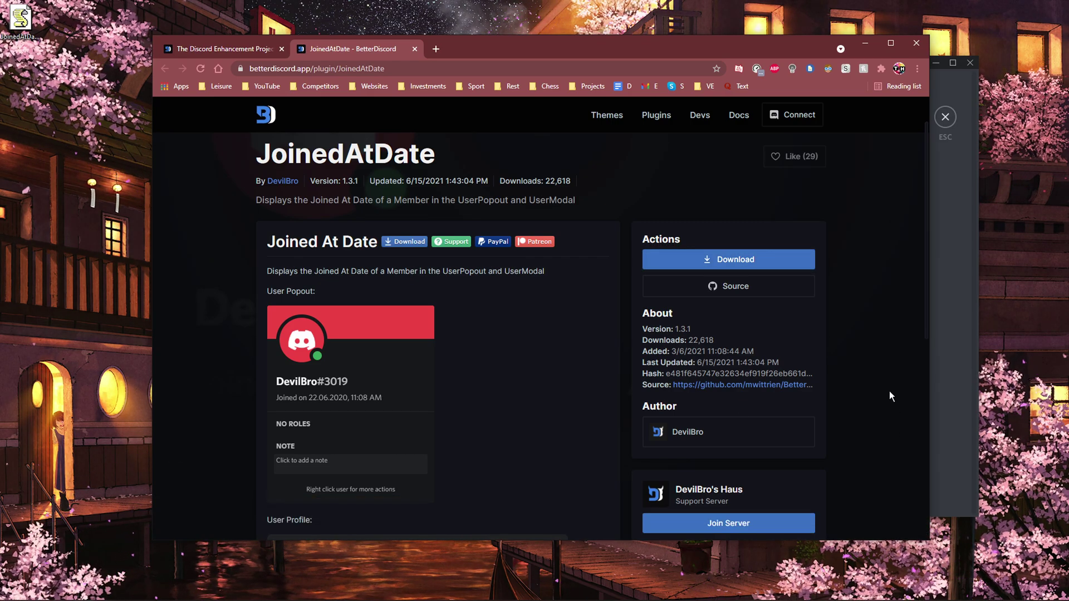
- Move the downloaded JoinedAtDate plugin file from the desktop into the BetterDiscord plugins folder and minimize the folder window
left_click(858, 48)
left_click_drag(20, 19, 403, 207)
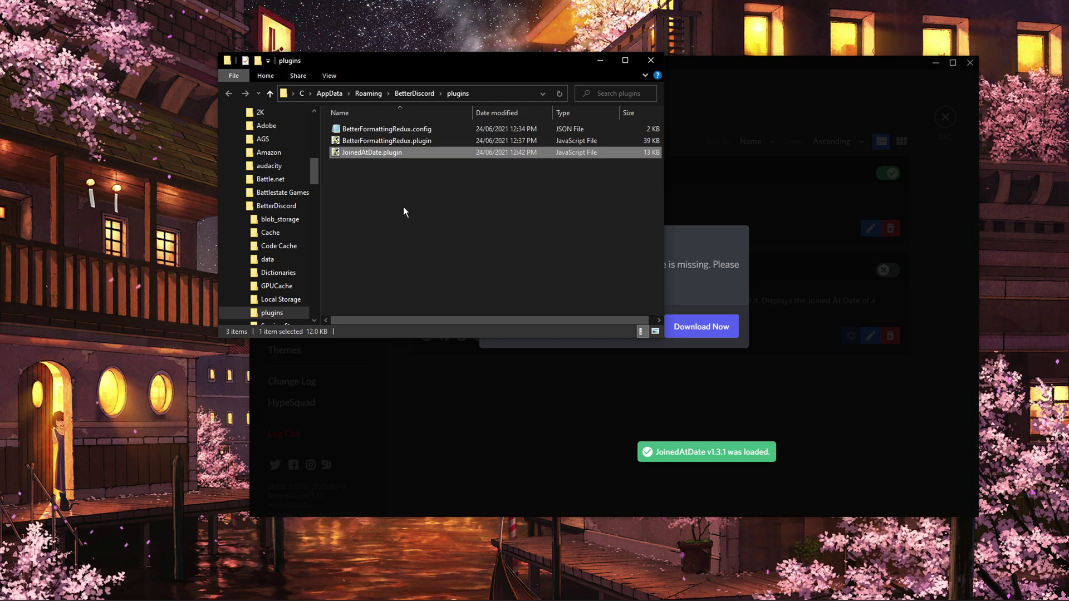
left_click(603, 63)
- Download the missing library for JoinedAtDate, enable the plugin in Discord, and close its change log
left_click(706, 333)
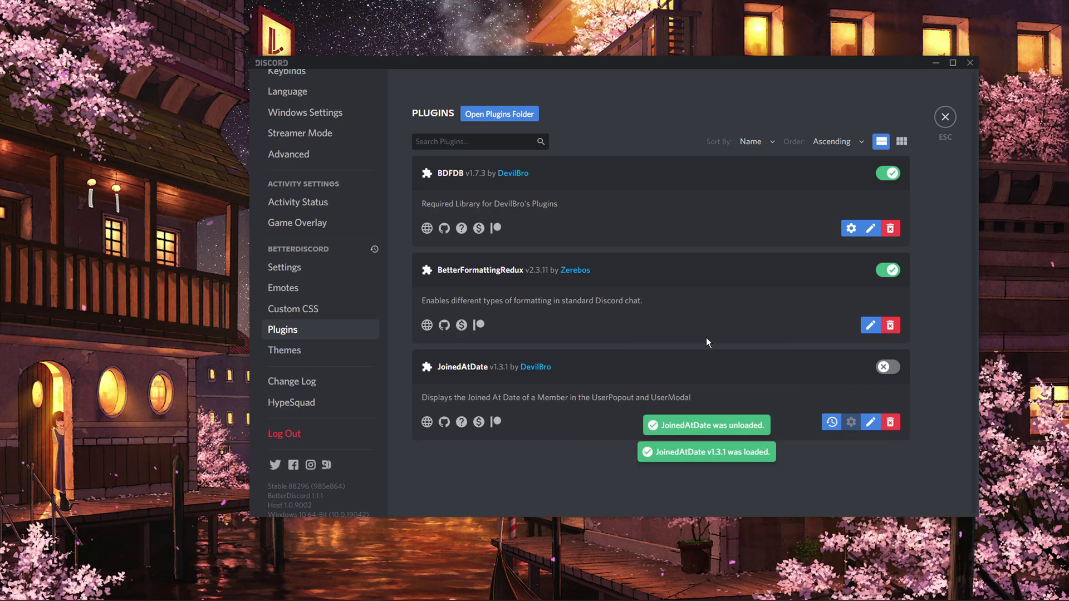
left_click(887, 368)
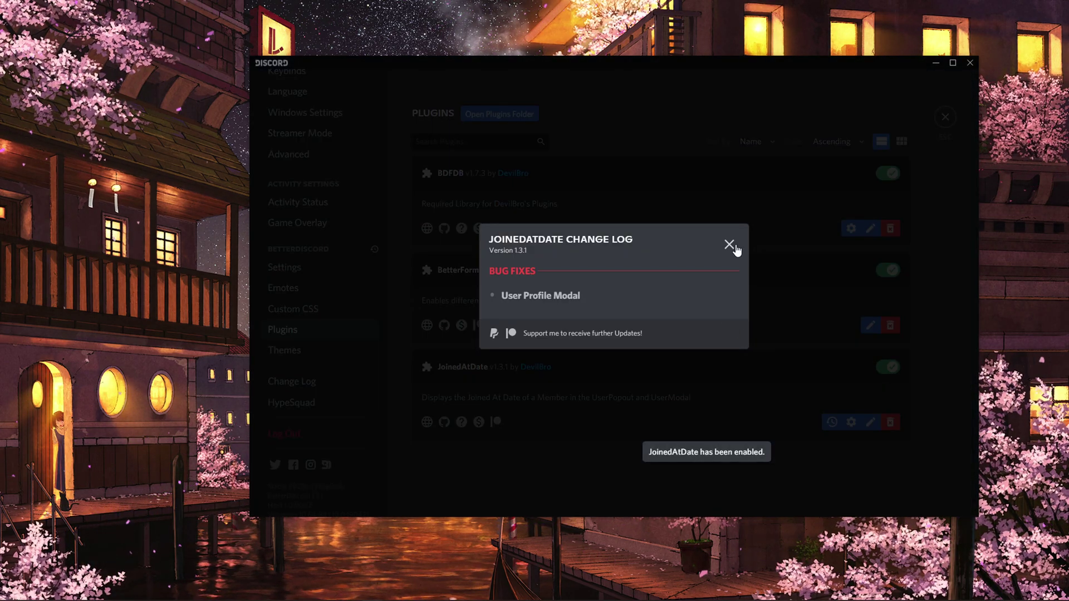
left_click(734, 247)
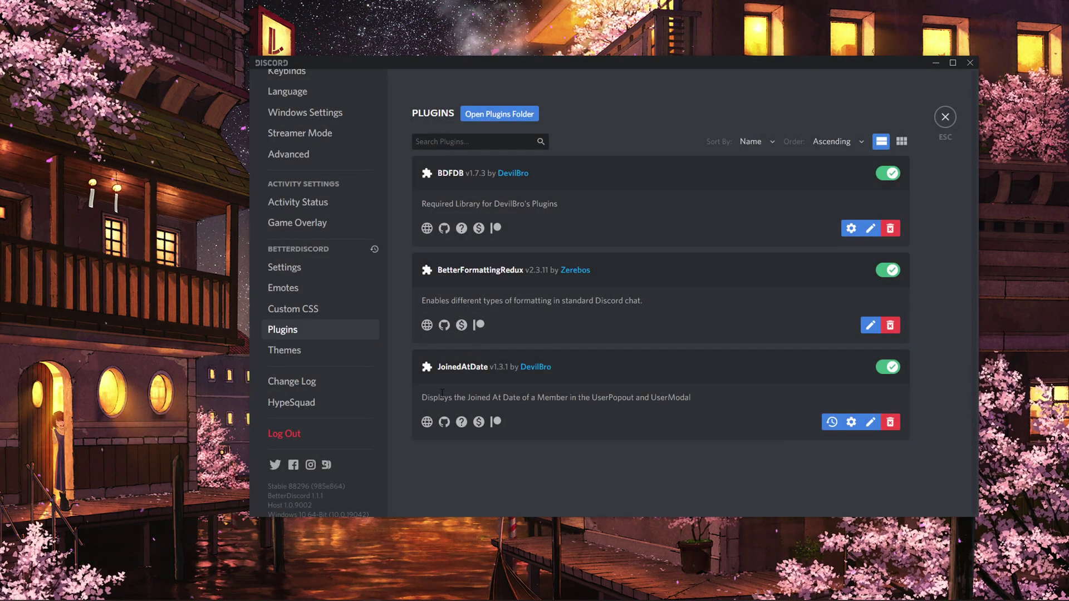